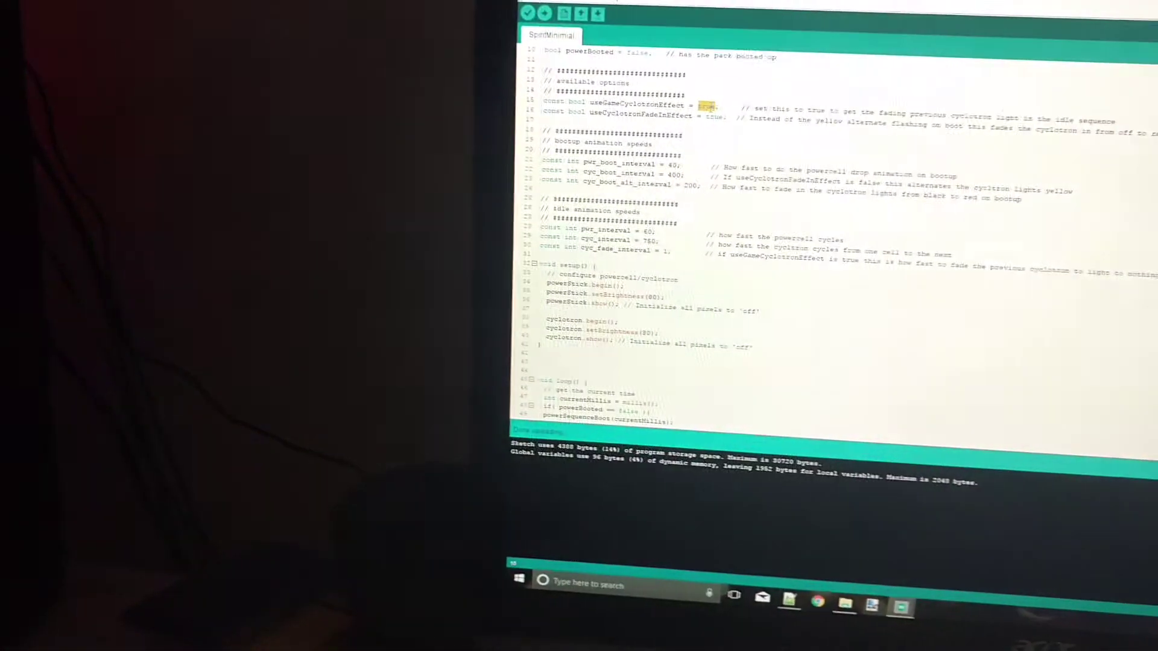
{"action": "type", "text": "se"}
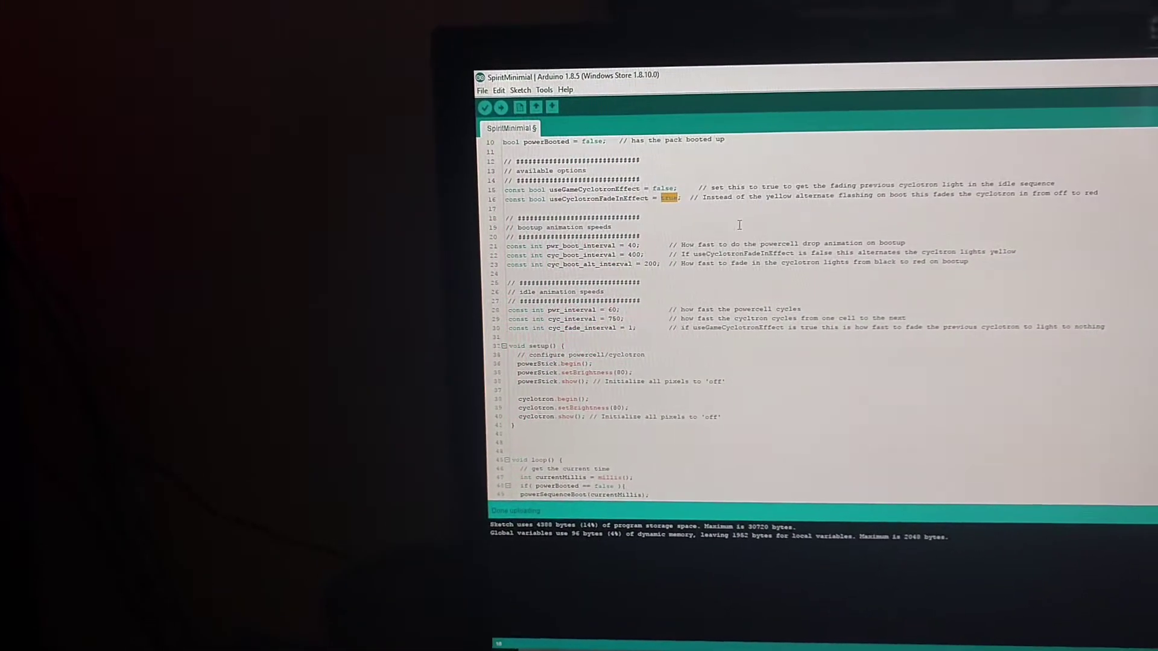
{"action": "type", "text": "fal"}
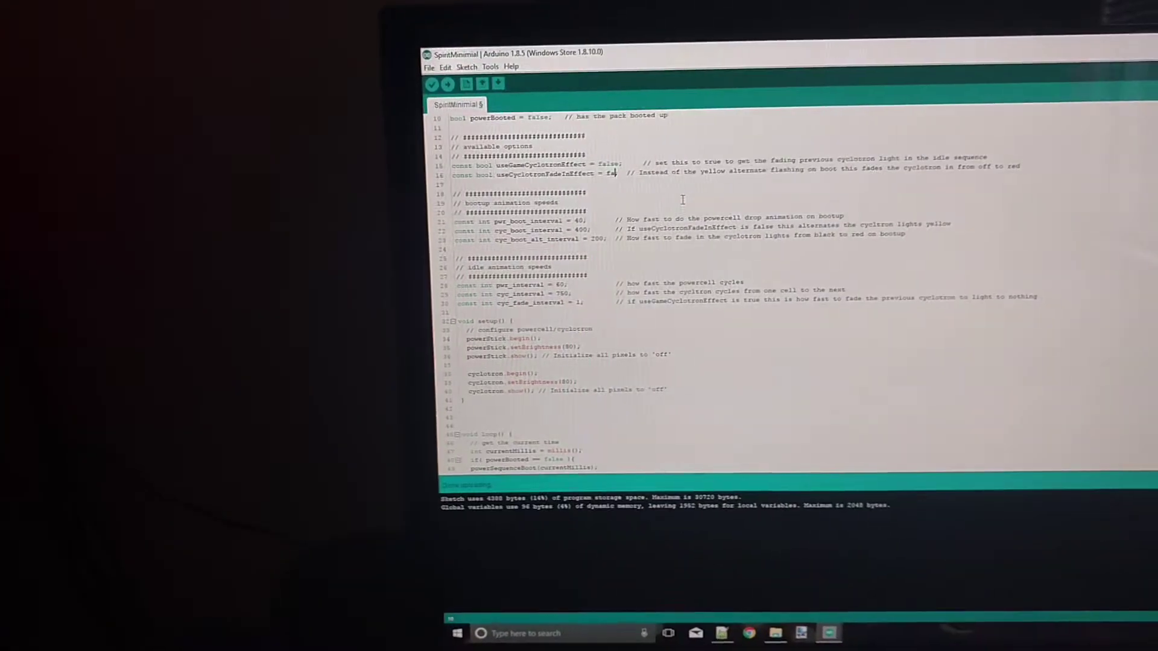
{"action": "type", "text": "se;"}
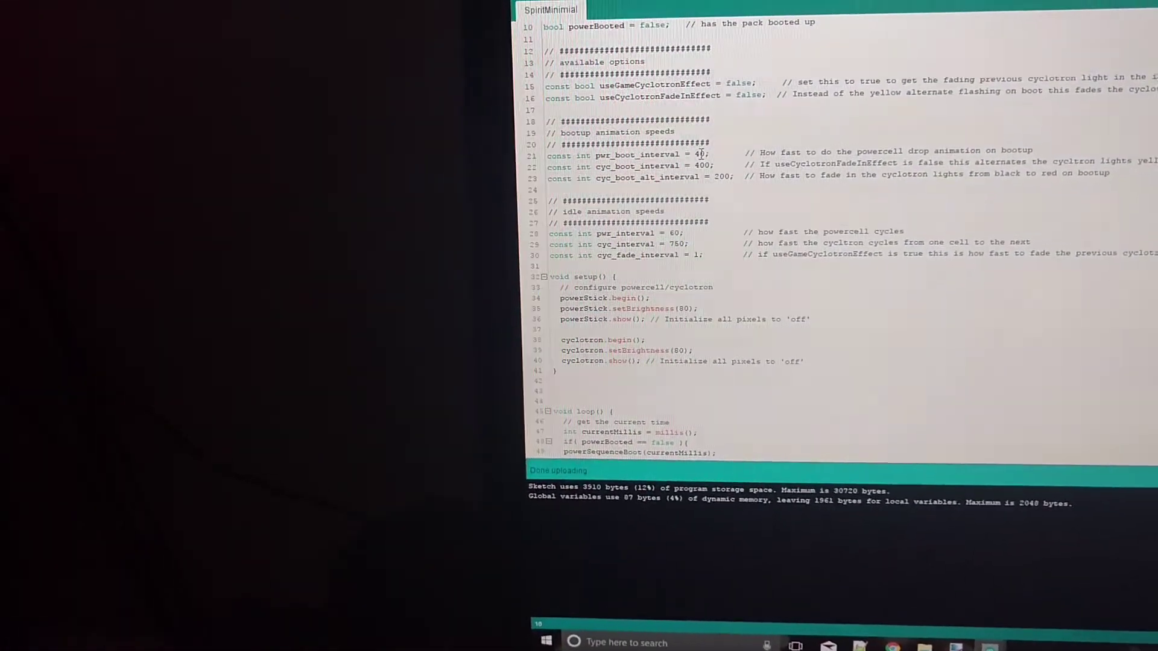
Step: Shorten pwr_boot_interval on line 21 from 40 to 4 by deleting the trailing zero
{"action": "key", "text": "BackSpace"}
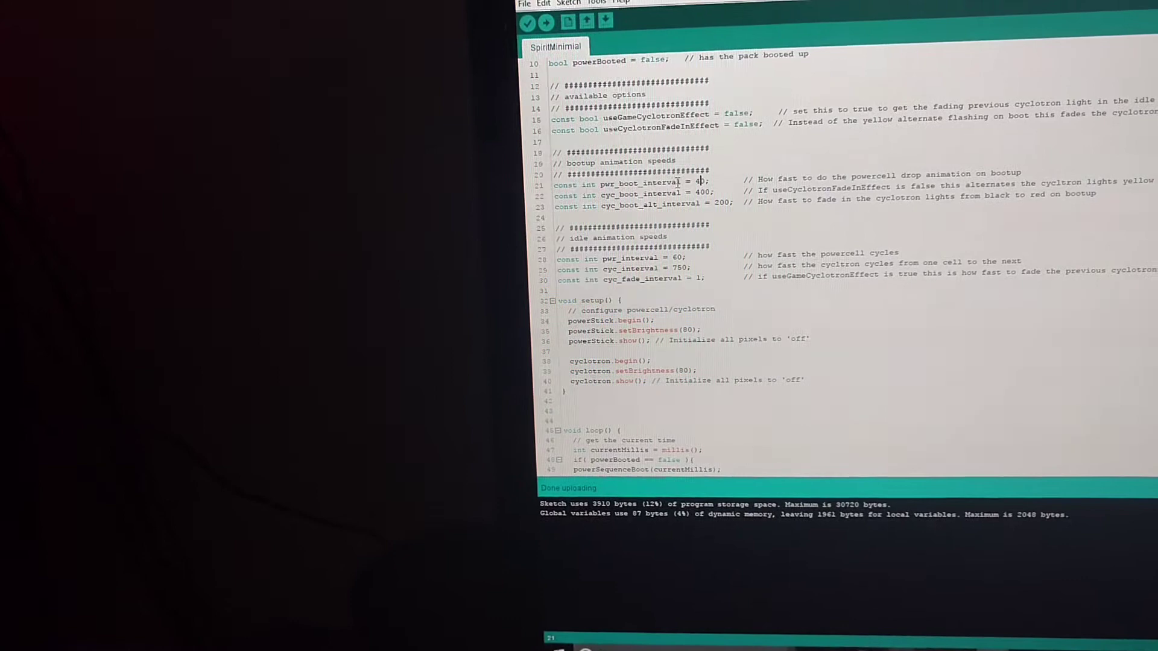